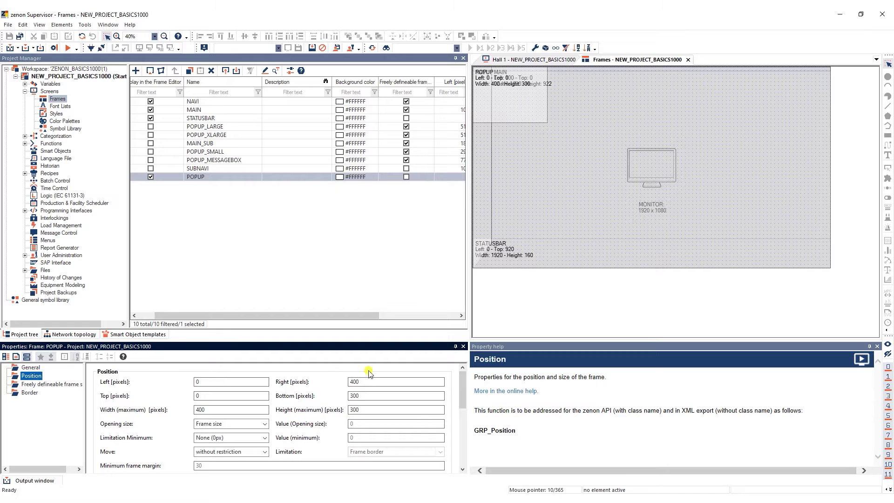
Set the POPUP frame's positioning to relative to element and allow the frame to be opened multiple times.
{"action": "left_click_drag", "start_coordinate": [461, 390], "coordinate": [461, 417]}
{"action": "left_click", "coordinate": [439, 378]}
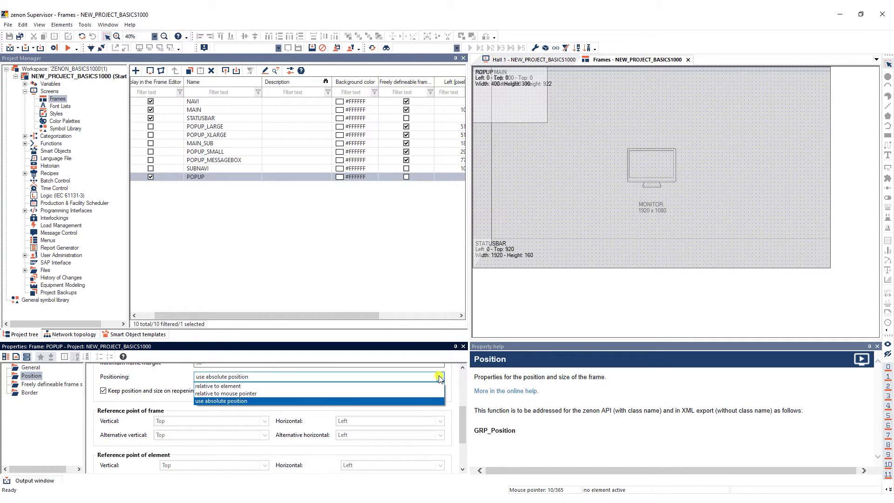
{"action": "left_click", "coordinate": [395, 386]}
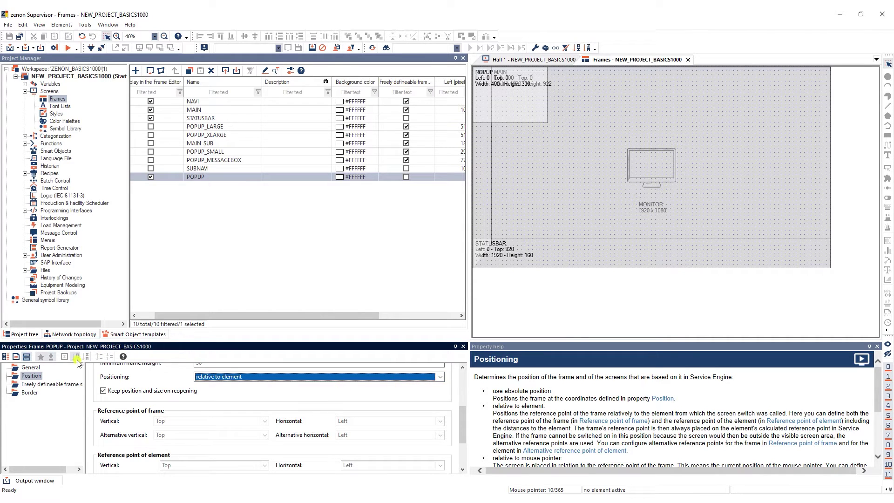
{"action": "left_click", "coordinate": [37, 368]}
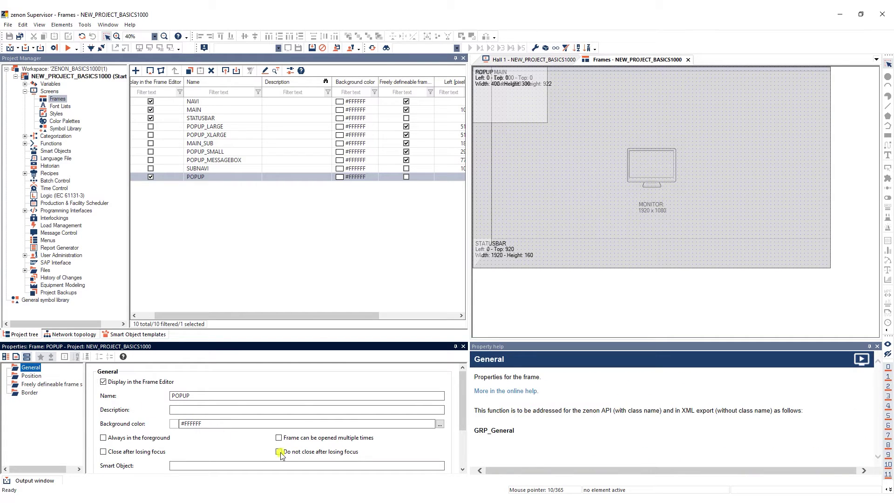
{"action": "left_click", "coordinate": [279, 438]}
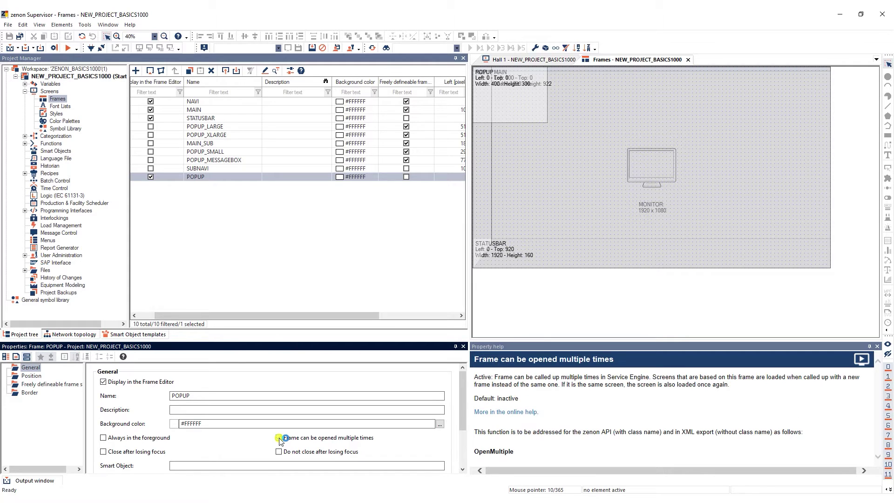
{"action": "left_click", "coordinate": [245, 280]}
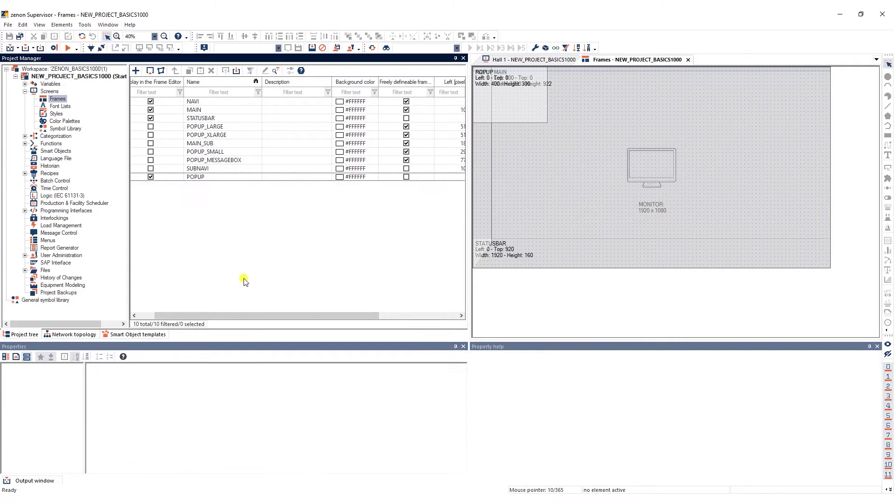
Create a Standard screen named Popup_Detail based on the POPUP frame.
{"action": "double_click", "coordinate": [47, 91]}
{"action": "left_click", "coordinate": [136, 71]}
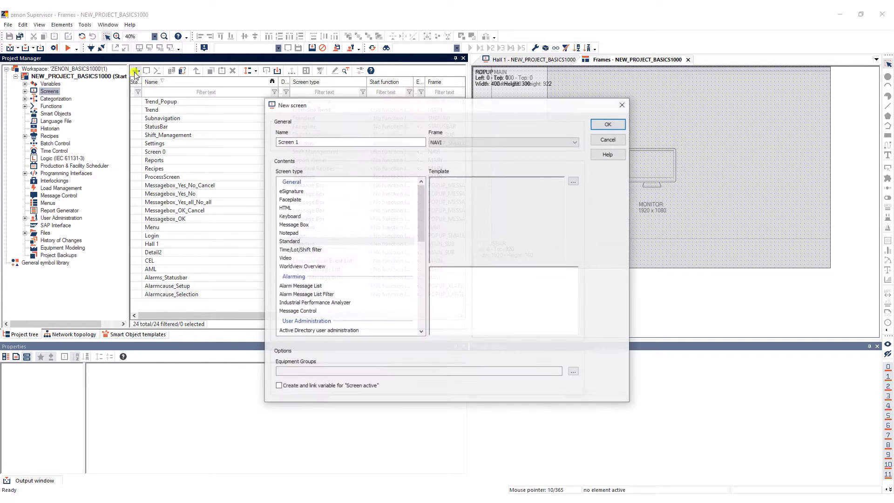
{"action": "type", "text": "Popup_Detail"}
{"action": "left_click", "coordinate": [577, 143]}
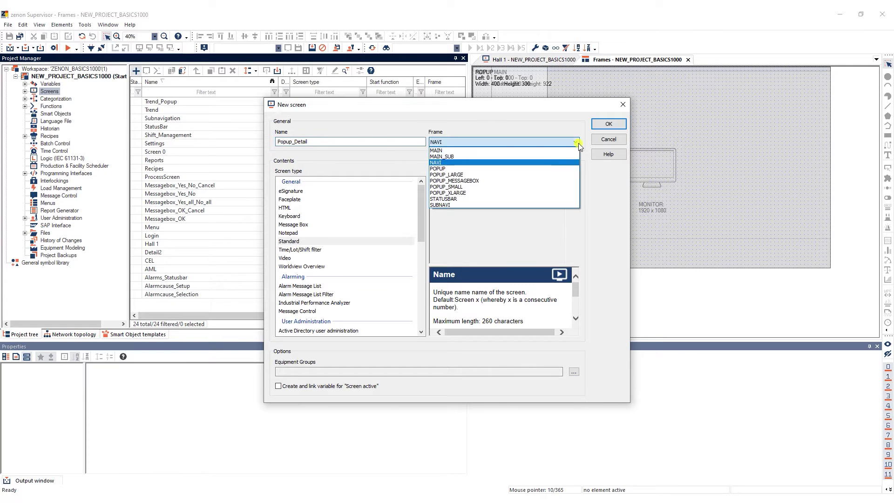
{"action": "left_click", "coordinate": [553, 168]}
{"action": "left_click", "coordinate": [612, 124]}
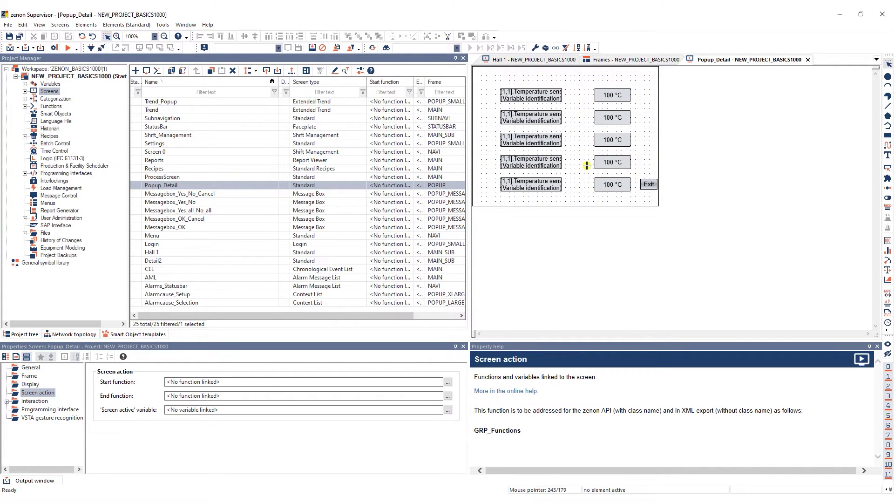
Create a Screen switch function that targets the Popup_Detail screen.
{"action": "left_click", "coordinate": [51, 106]}
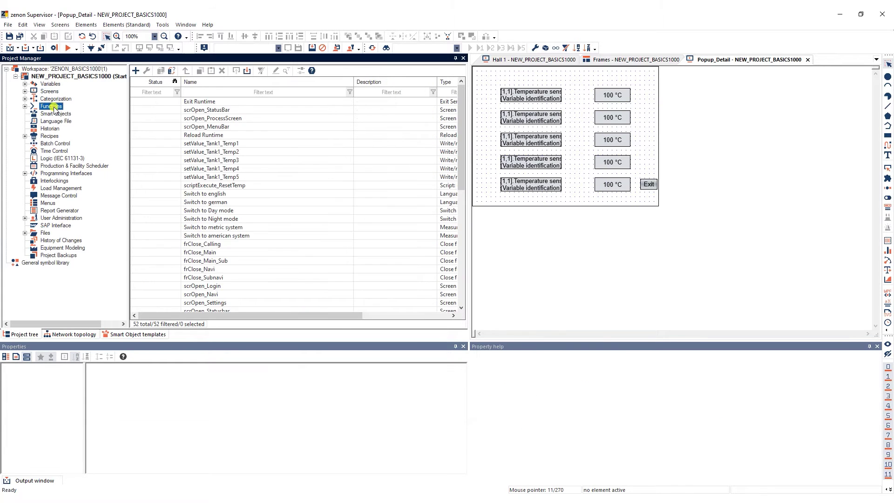
{"action": "left_click", "coordinate": [136, 71]}
{"action": "left_click", "coordinate": [399, 131]}
{"action": "left_click", "coordinate": [432, 396]}
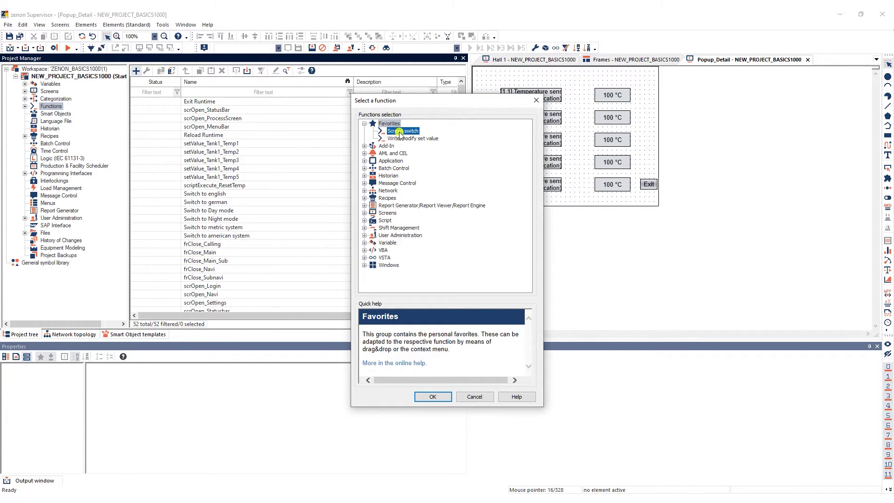
{"action": "left_click", "coordinate": [399, 131]}
{"action": "left_click", "coordinate": [446, 394]}
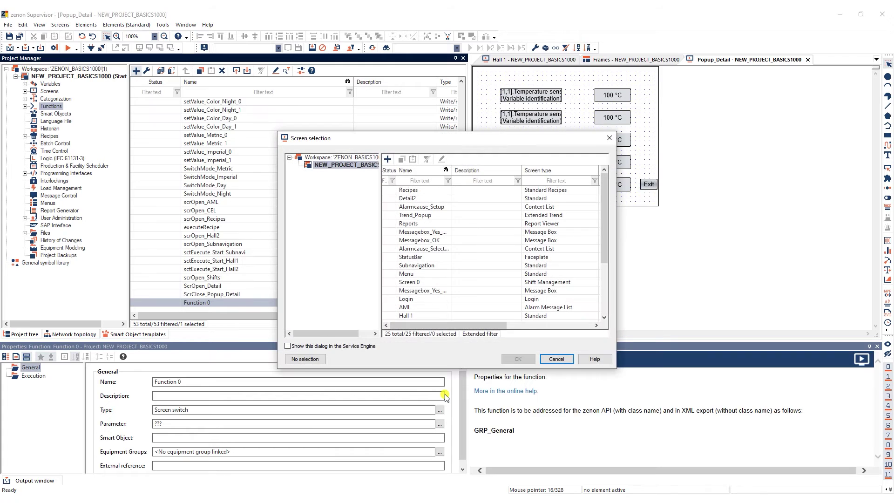
{"action": "left_click_drag", "start_coordinate": [602, 214], "coordinate": [603, 247]}
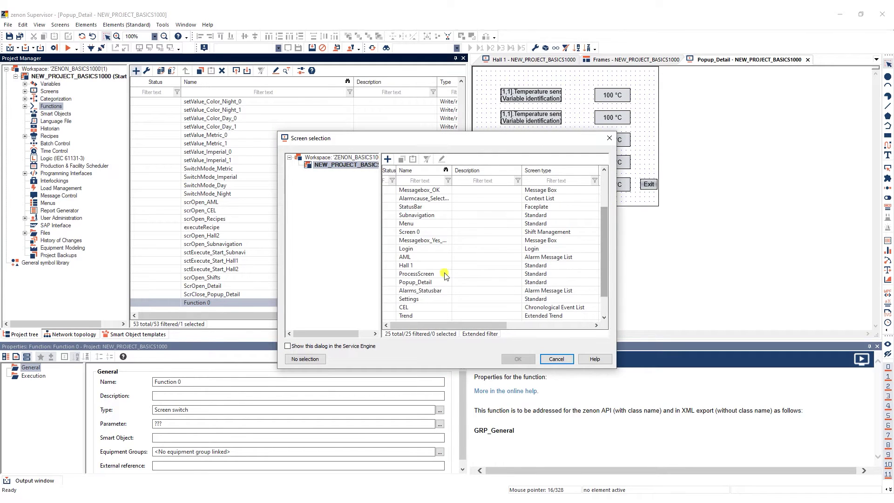
{"action": "left_click", "coordinate": [416, 282]}
{"action": "left_click", "coordinate": [517, 361]}
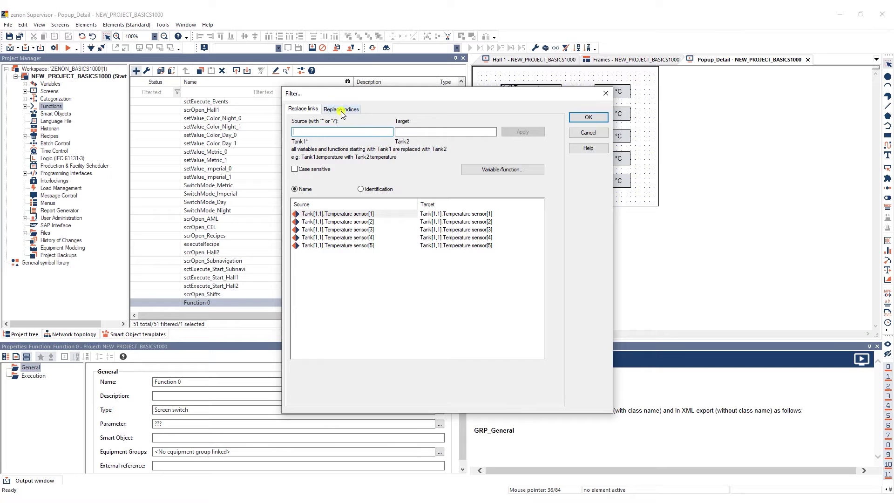
Add an index replacement rule with source Tank[1,1]* and target {PARAM} to the screen switch and accept the filter.
{"action": "left_click", "coordinate": [341, 109]}
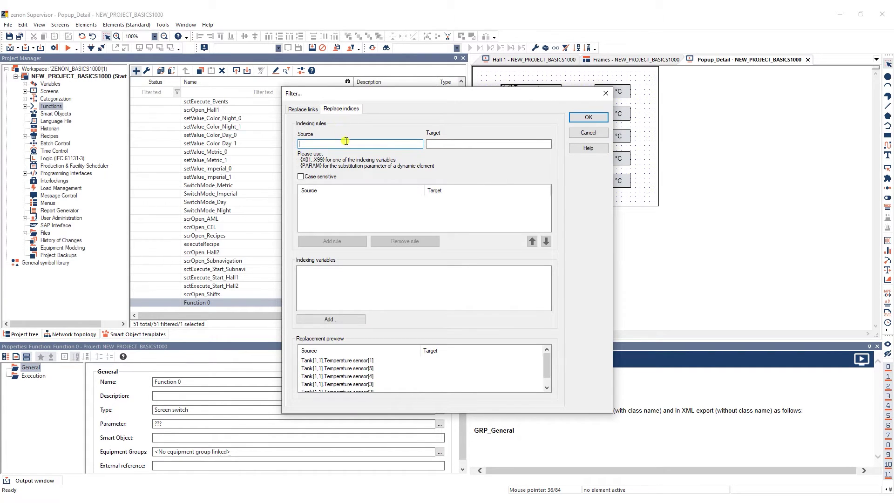
{"action": "type", "text": "Tank[1,1]*"}
{"action": "left_click", "coordinate": [435, 144]}
{"action": "type", "text": "{"}
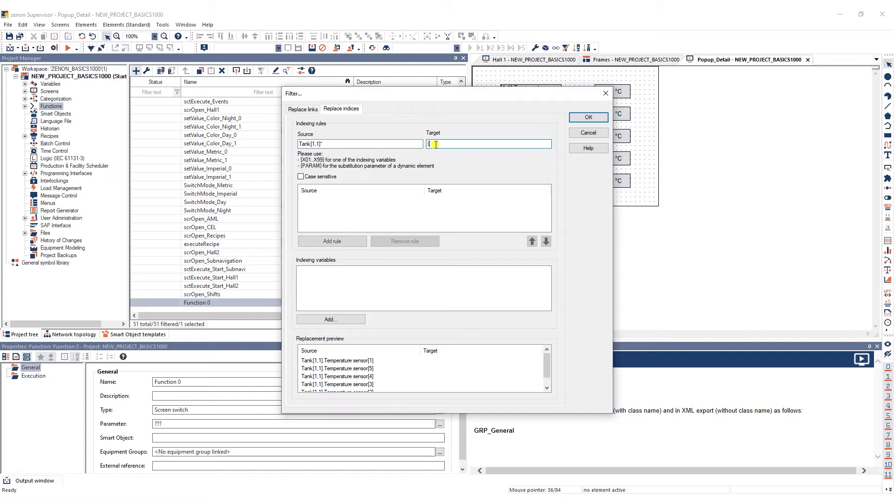
{"action": "type", "text": "PARAM"}
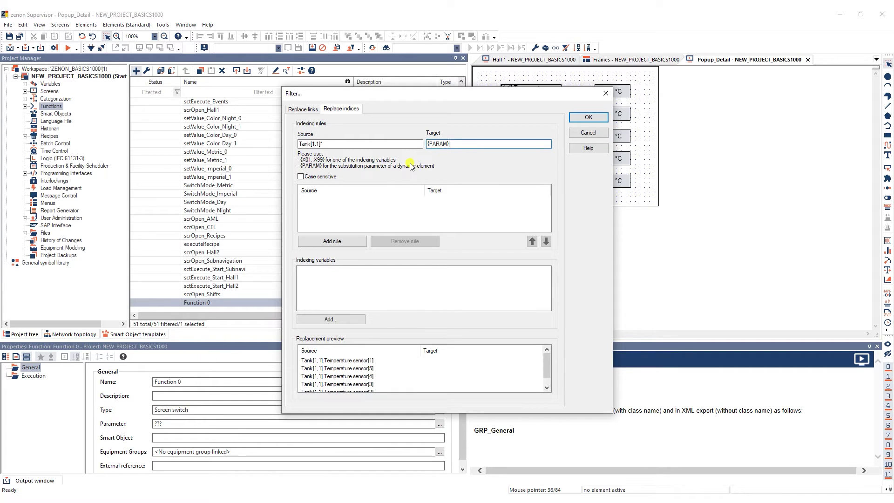
{"action": "left_click", "coordinate": [336, 241]}
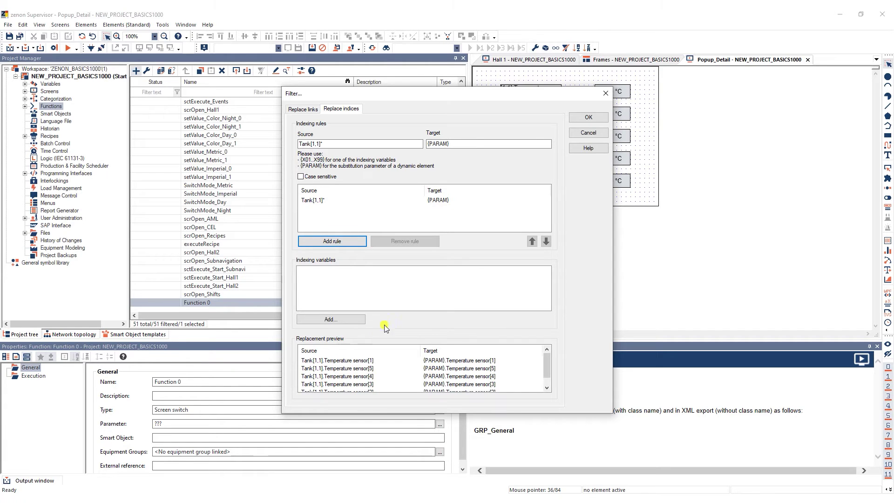
{"action": "left_click", "coordinate": [586, 121]}
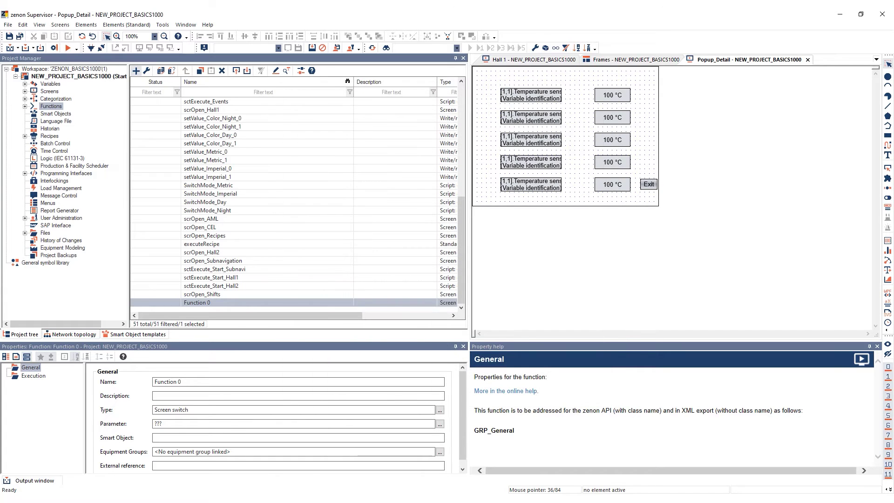
Rename the new screen switch function as ScrOpen_Popup_Detail.
{"action": "left_click", "coordinate": [216, 304]}
{"action": "type", "text": "ScrOpen_Popup_Detail"}
{"action": "key", "text": "Return"}
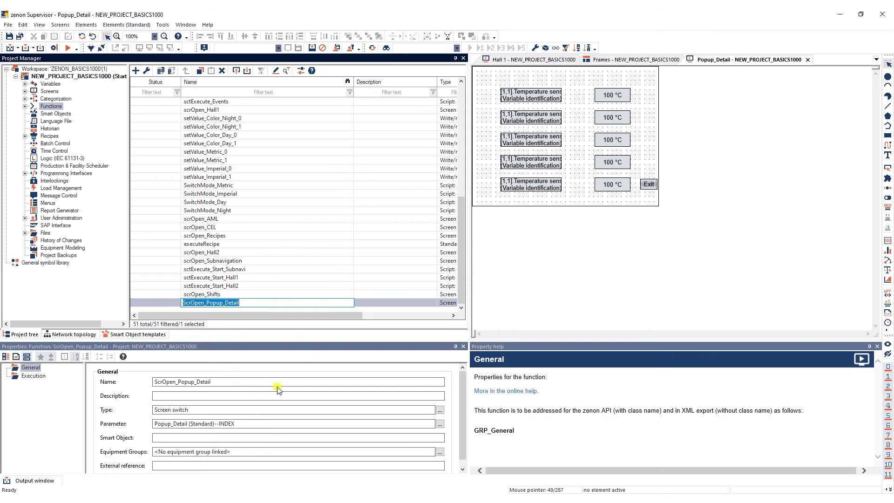
Link the ScrOpen_Popup_Detail function to the Details Tank 1 button on the Hall 1 screen.
{"action": "left_click", "coordinate": [264, 303]}
{"action": "left_click_drag", "start_coordinate": [240, 303], "coordinate": [579, 263]}
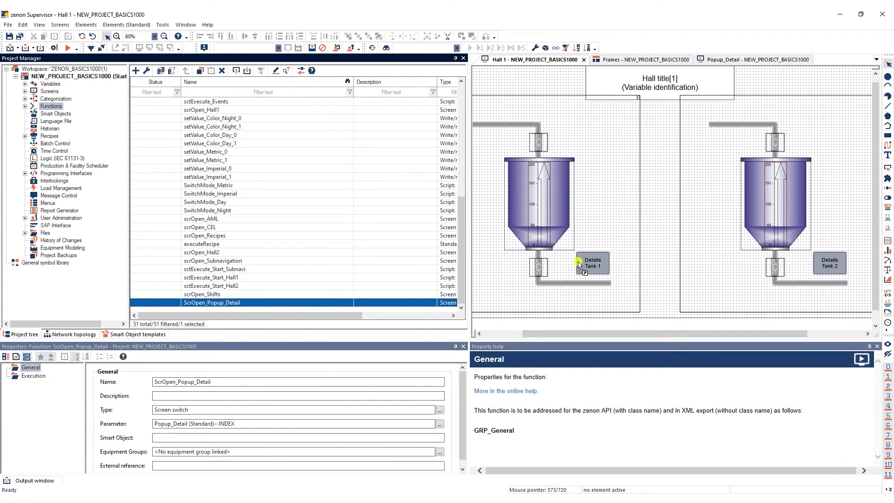
{"action": "left_click_drag", "start_coordinate": [579, 262], "coordinate": [578, 263]}
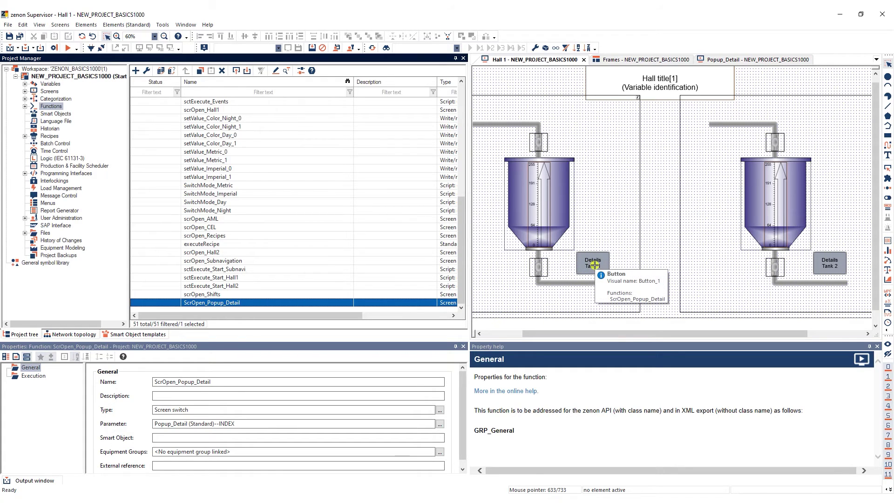
Set the Details Tank 1 button's parameter for substitution to Tank[1,1].
{"action": "left_click", "coordinate": [595, 265]}
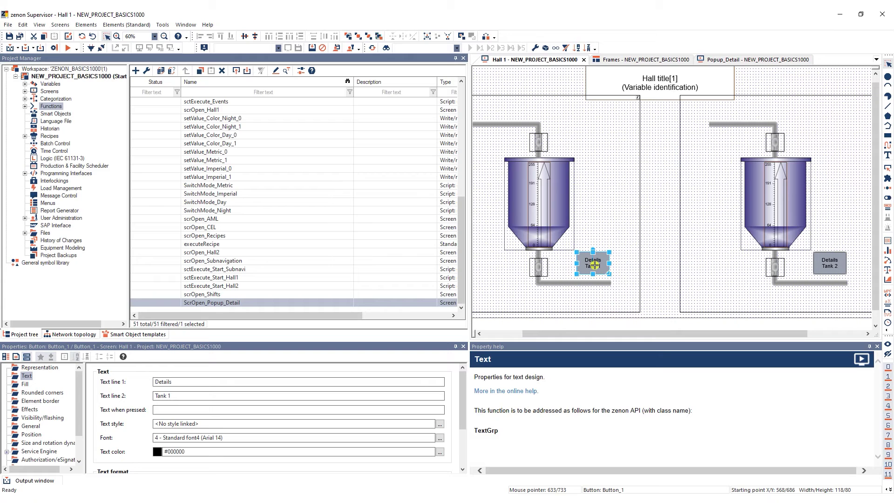
{"action": "scroll", "coordinate": [52, 454], "scroll_direction": "down", "scroll_amount": 2}
{"action": "left_click", "coordinate": [43, 451]}
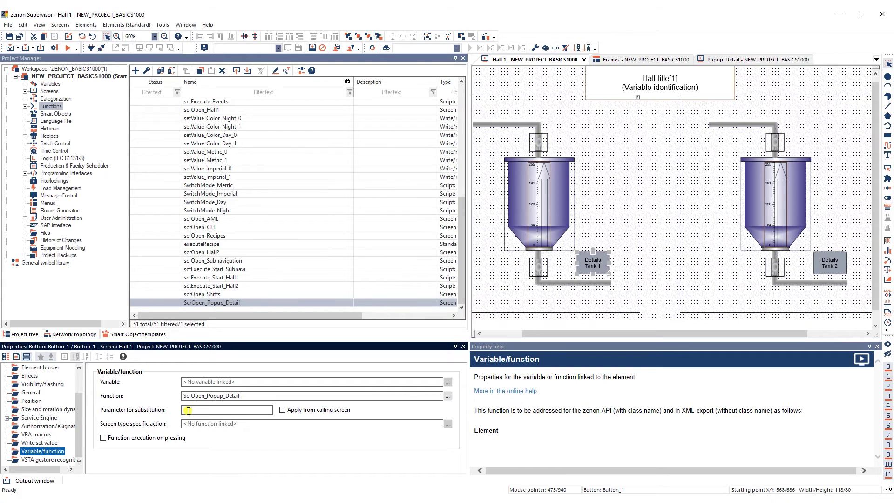
{"action": "left_click", "coordinate": [227, 409]}
{"action": "type", "text": "Tank[1,1]"}
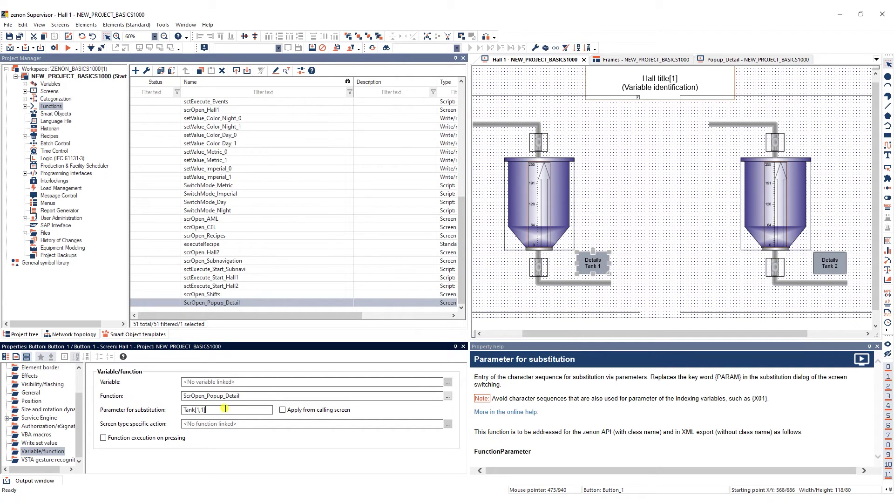
Link ScrOpen_Popup_Detail to the Details Tank 2 button and set its parameter for substitution to Tank[1,2].
{"action": "left_click", "coordinate": [230, 303]}
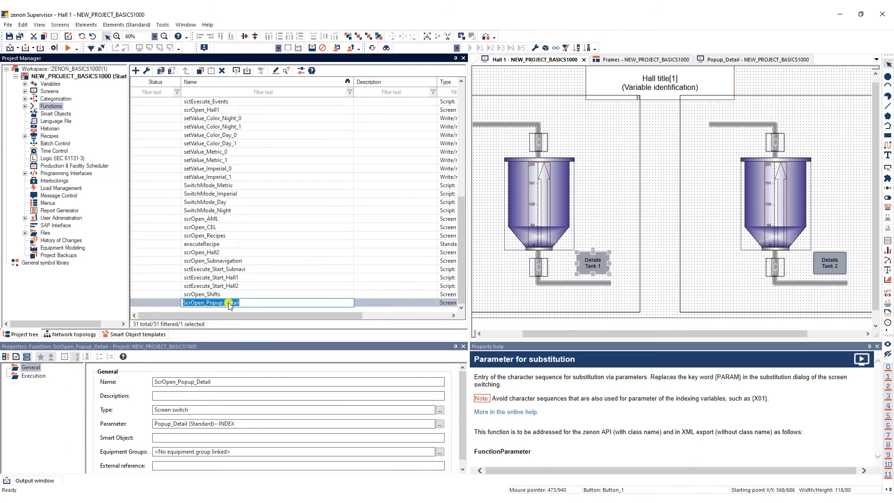
{"action": "key", "text": "Return"}
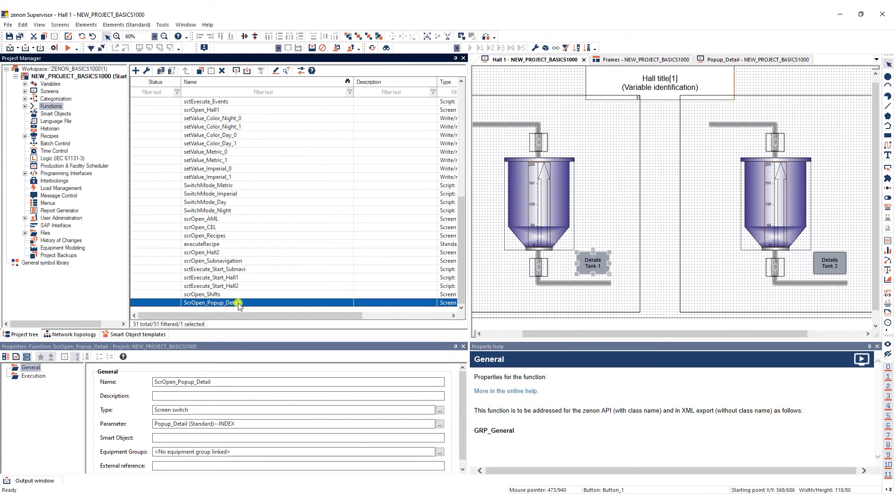
{"action": "left_click", "coordinate": [833, 269]}
{"action": "left_click", "coordinate": [228, 410]}
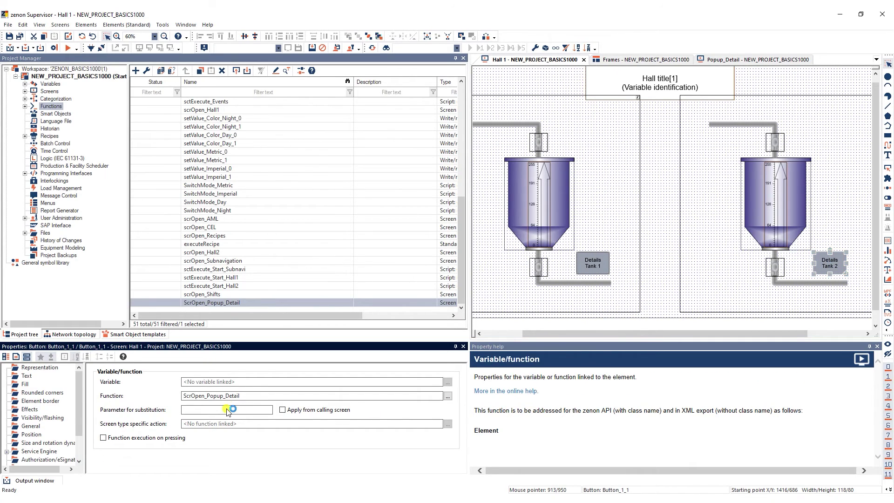
{"action": "type", "text": "Tank"}
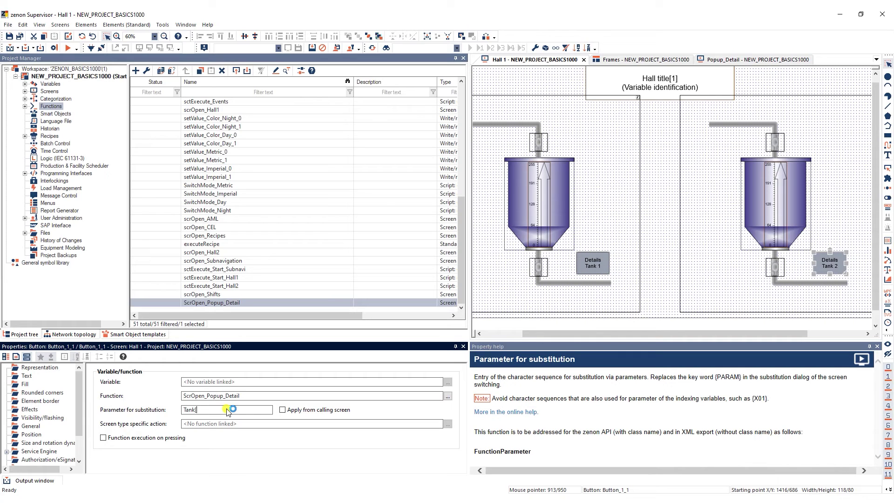
{"action": "type", "text": "[1,2"}
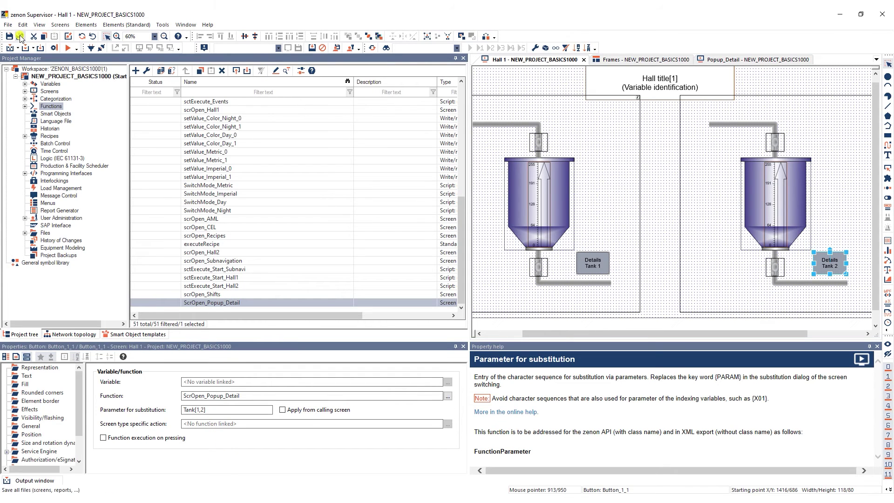
Build the Service Engine files and test the Hall 1 screen by opening the detail pop-ups of Tank 1 and Tank 2.
{"action": "left_click", "coordinate": [10, 49]}
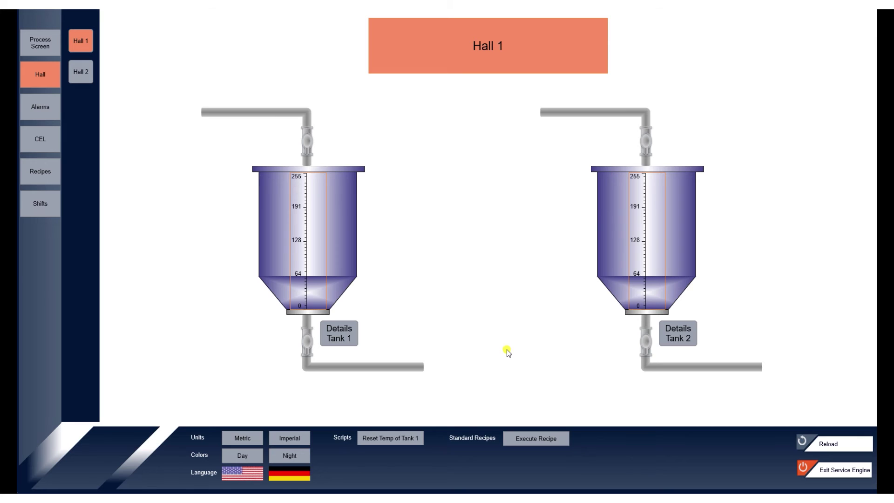
{"action": "left_click", "coordinate": [346, 334]}
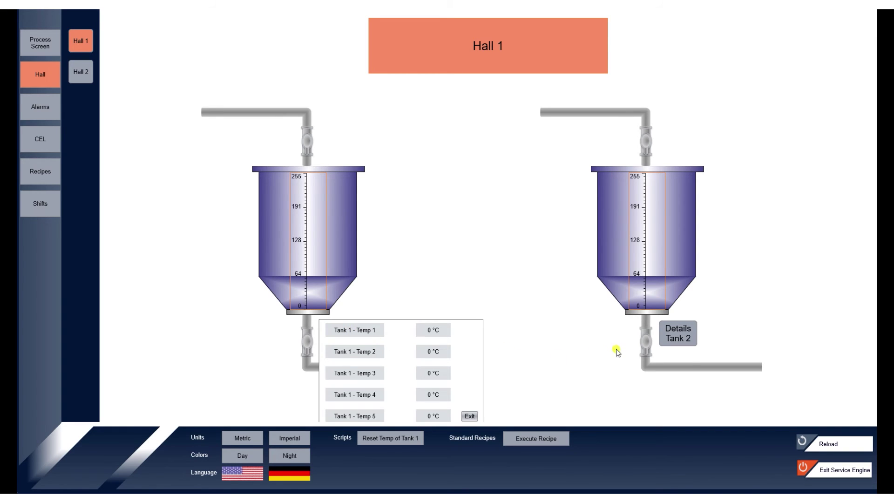
{"action": "left_click", "coordinate": [678, 339]}
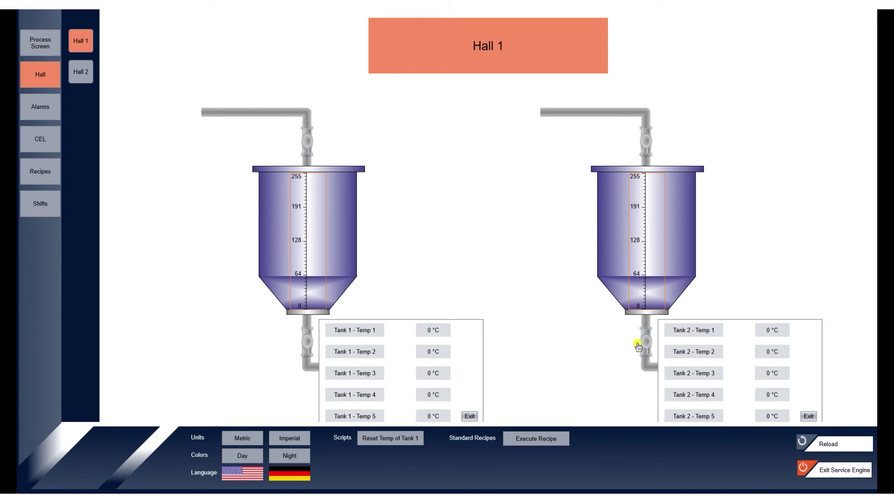